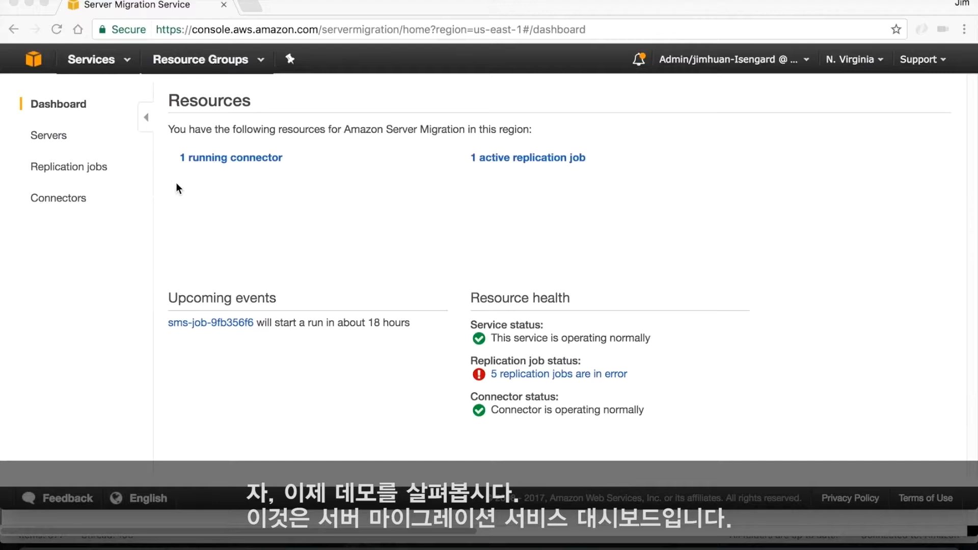
# Step: Examine the running connector's details, and inspect the WWPS-SMS-Connector summary and vm-sms-test-ubuntu14.04 in the vSphere client
pyautogui.click(233, 163)
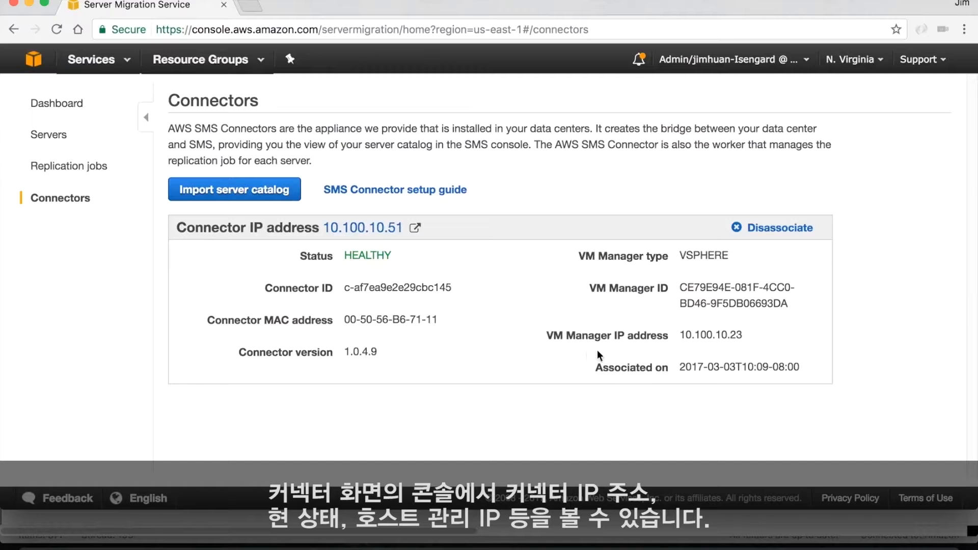
pyautogui.click(403, 548)
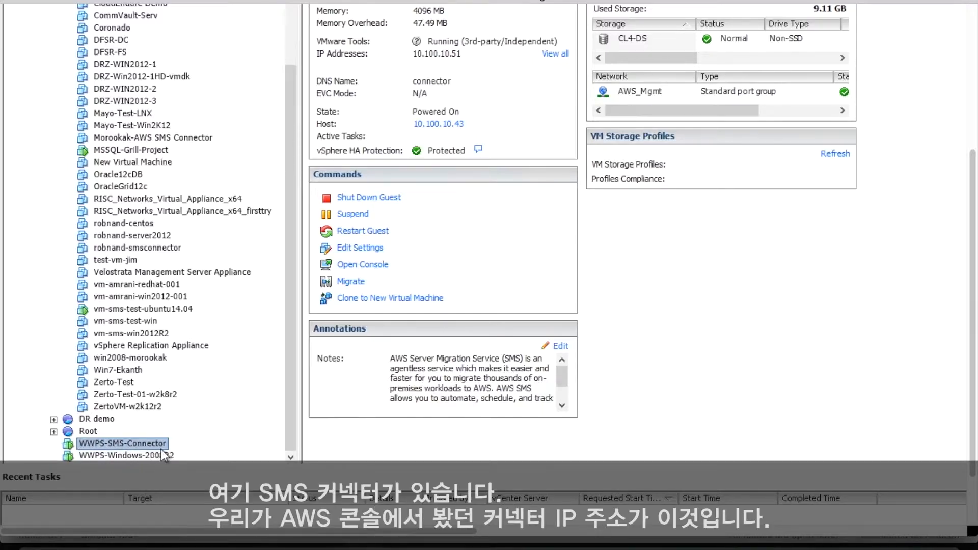
pyautogui.scroll(2, 695, 353)
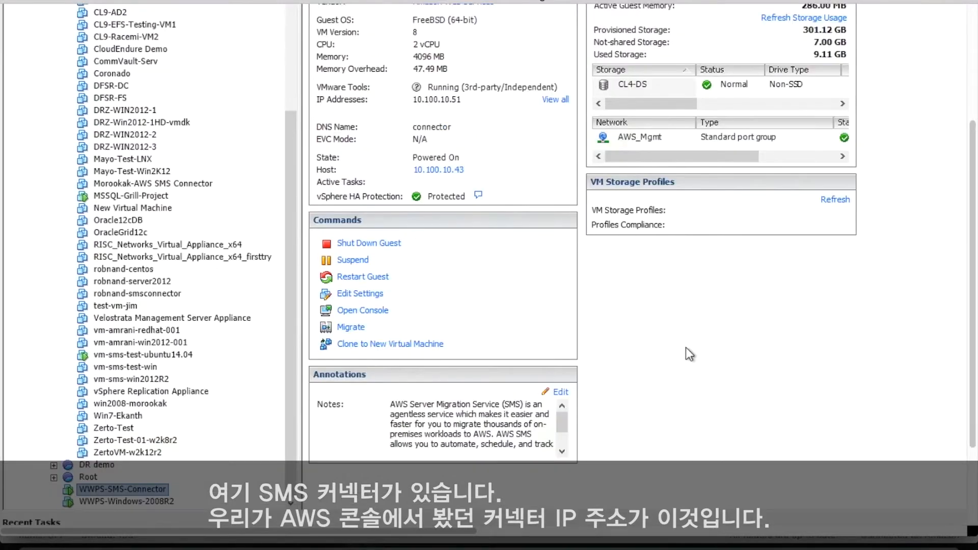
pyautogui.scroll(4, 612, 294)
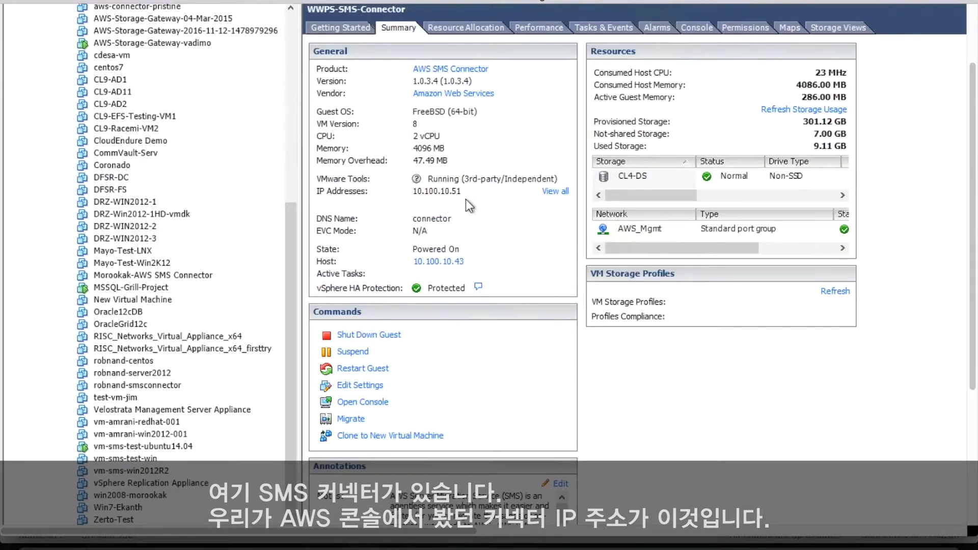
pyautogui.scroll(-5, 466, 199)
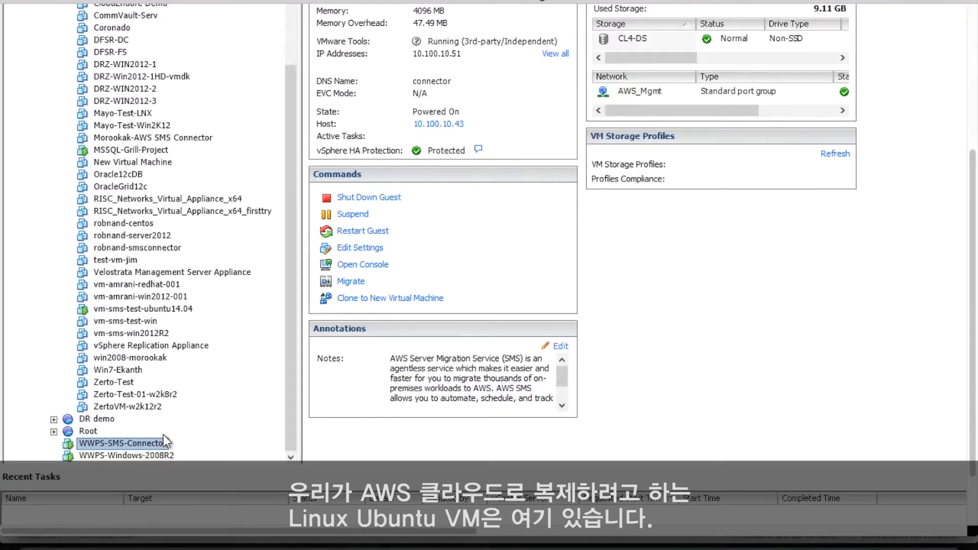
pyautogui.click(139, 312)
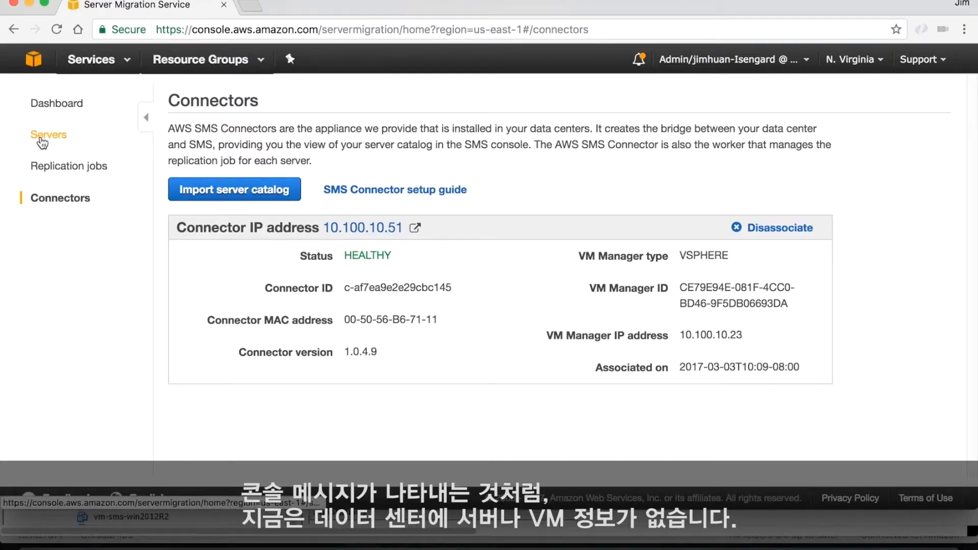
# Step: Return to the Server Migration Service console and import the server catalog from the data center on the Servers page
pyautogui.click(41, 139)
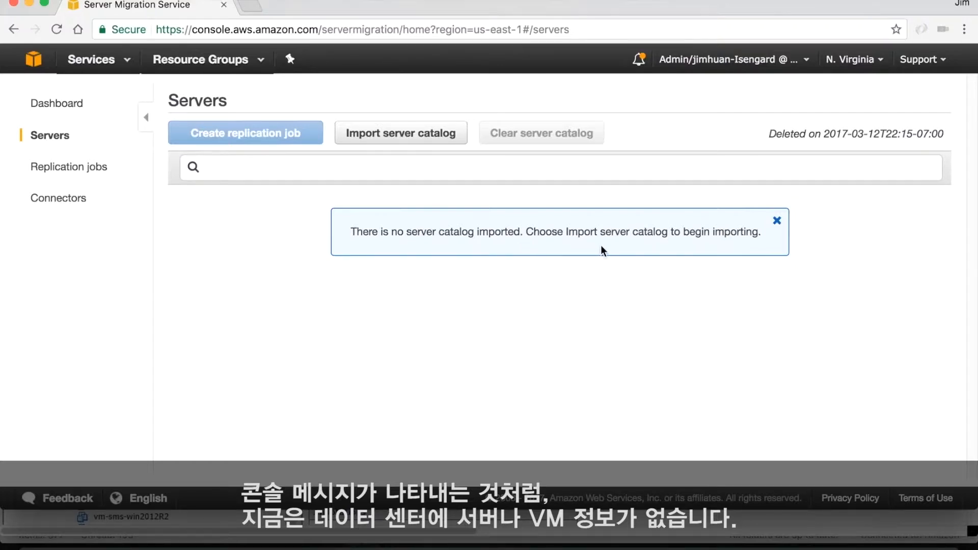
pyautogui.click(777, 221)
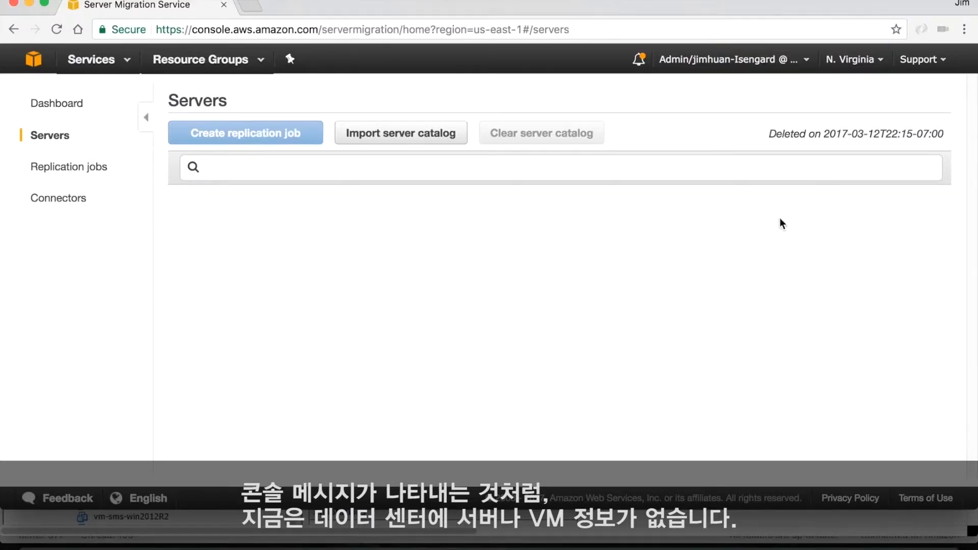
pyautogui.click(458, 137)
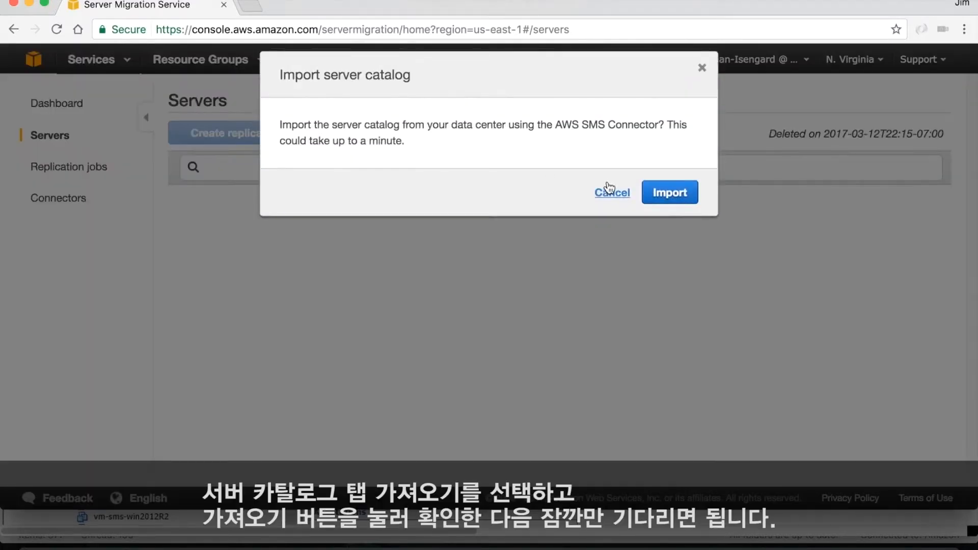
pyautogui.click(662, 199)
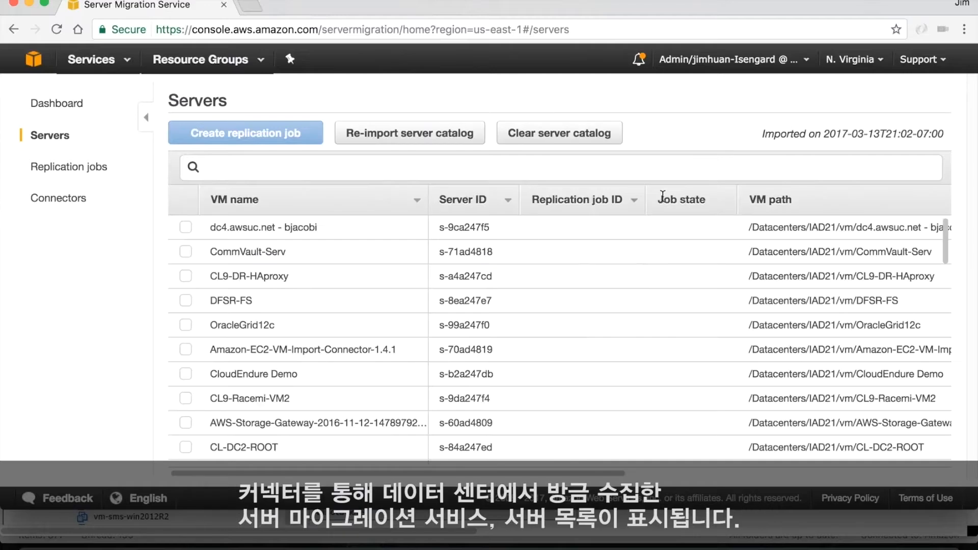
# Step: Search the imported server catalog for vm-sms-test
pyautogui.click(586, 172)
pyautogui.write('vm-sms-test')
pyautogui.press('Return')
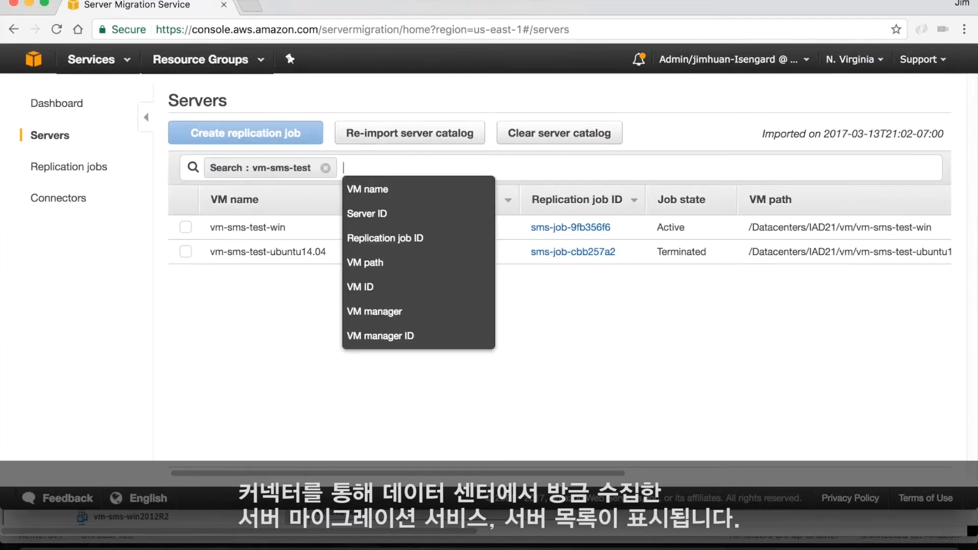
pyautogui.click(483, 394)
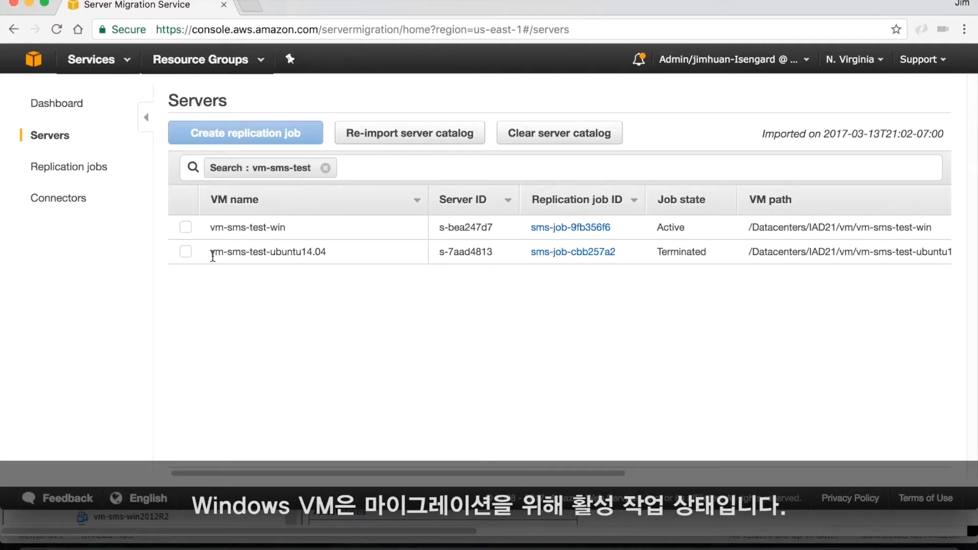
# Step: Start a replication job for vm-sms-test-ubuntu14.04, keeping the license type on Auto
pyautogui.moveTo(209, 251); pyautogui.dragTo(337, 255)
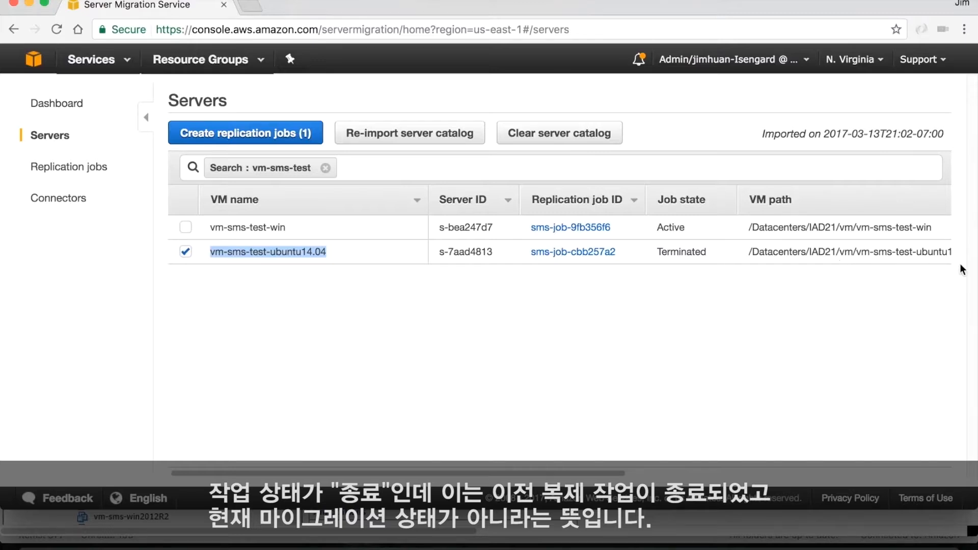
pyautogui.click(294, 136)
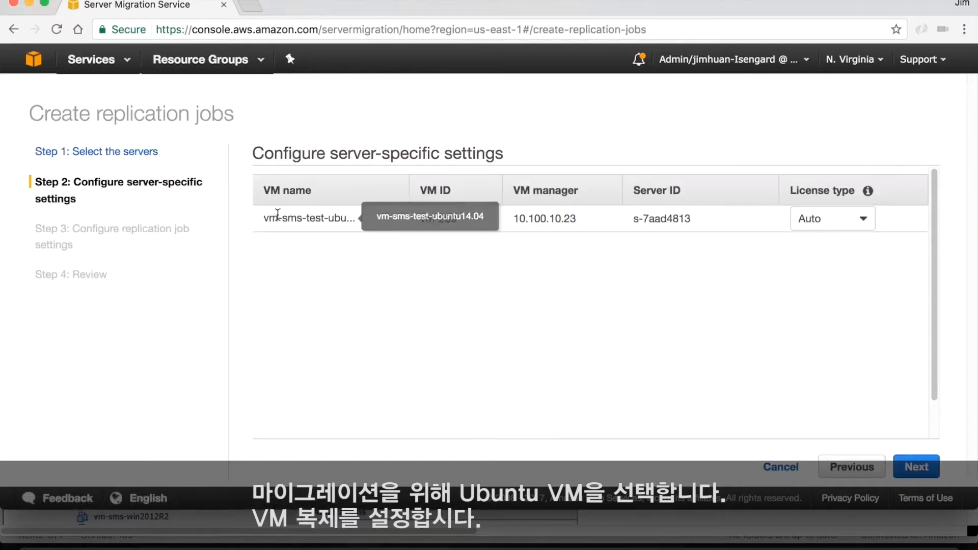
pyautogui.click(917, 467)
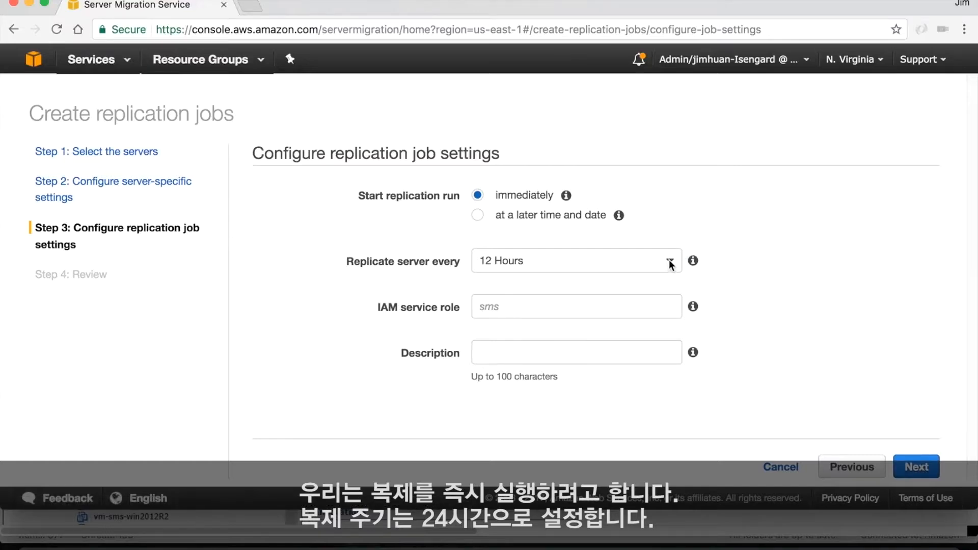
# Step: Set the job to replicate the server every 24 hours and enter sms as the IAM service role
pyautogui.click(669, 263)
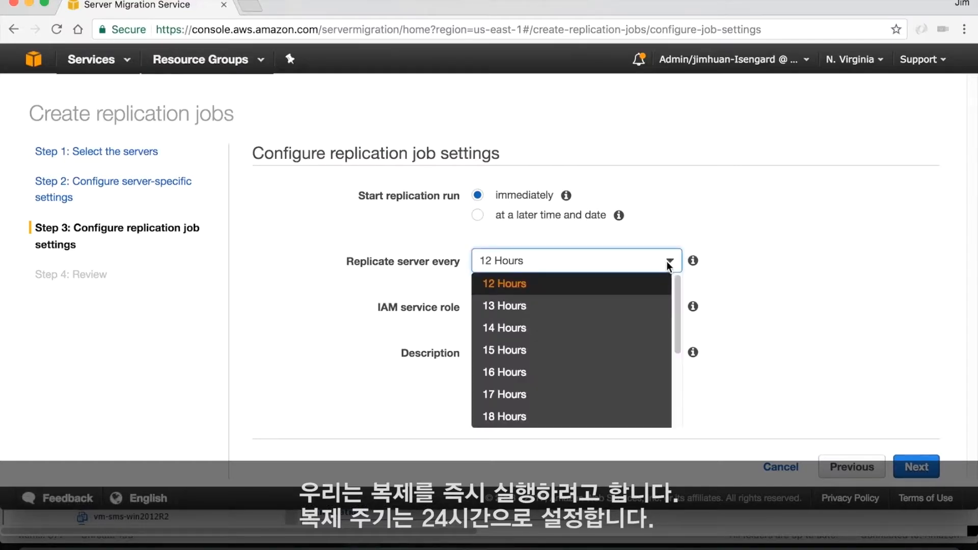
pyautogui.scroll(-3, 626, 328)
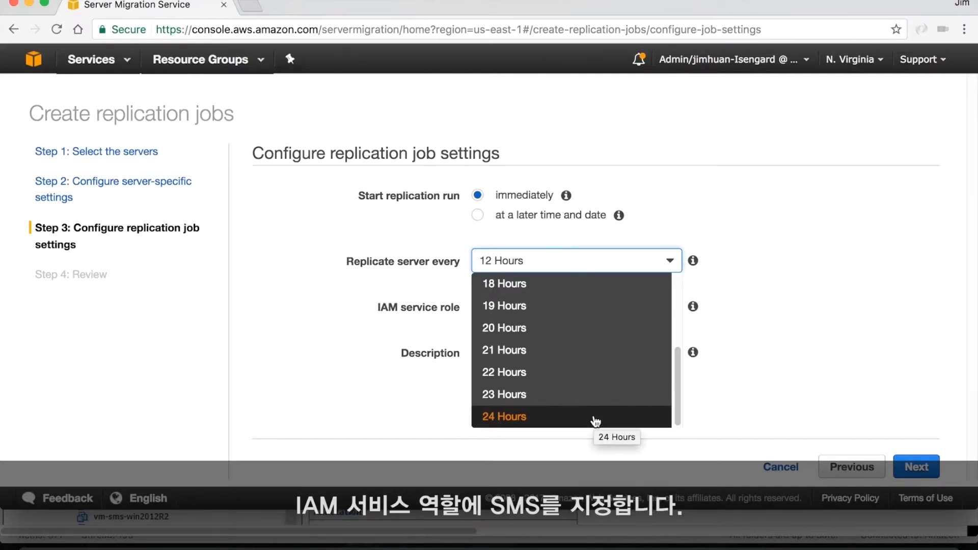
pyautogui.click(595, 420)
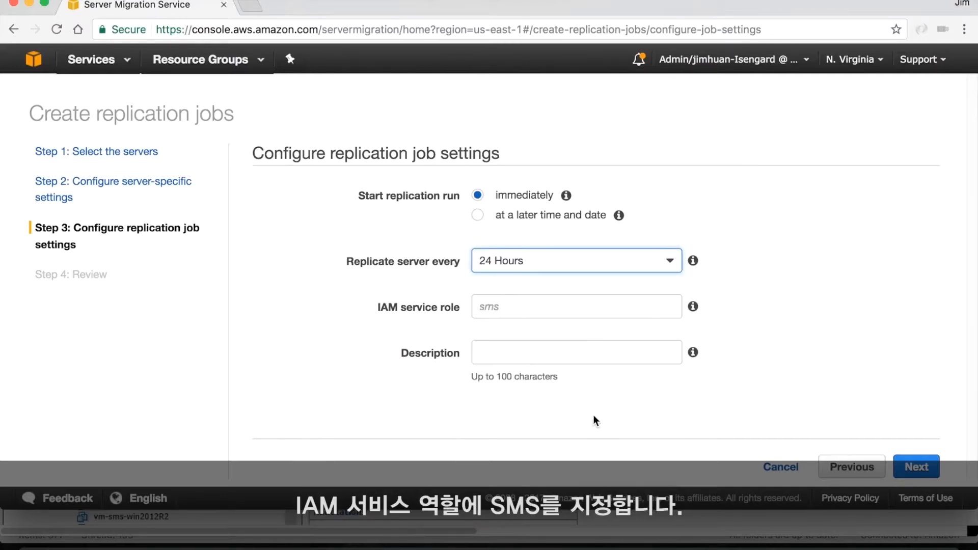
pyautogui.click(513, 310)
pyautogui.write('sms')
# Step: Enter the description "vm-sms-test-ubuntu migration" and create the replication job
pyautogui.click(508, 352)
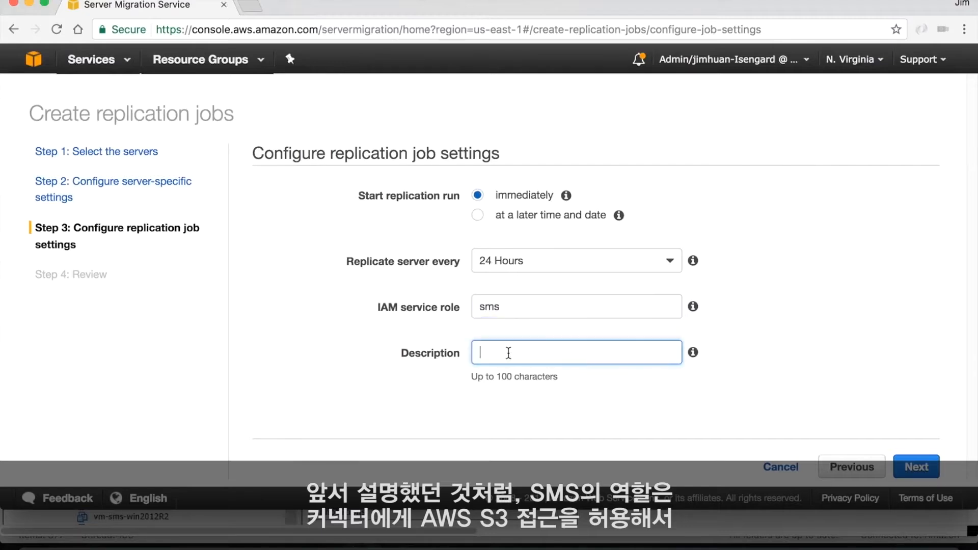
pyautogui.write('vm-sms-test-ubuntu ')
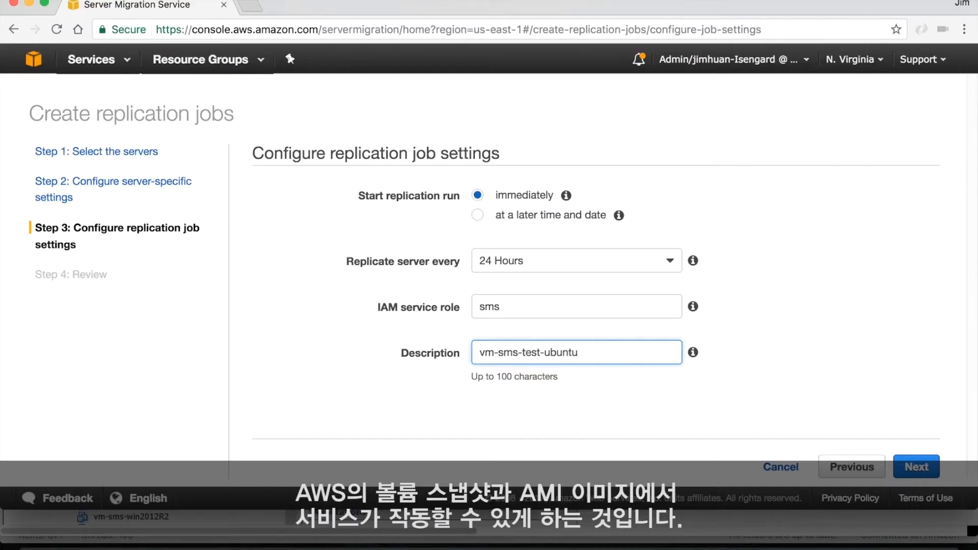
pyautogui.write('migration')
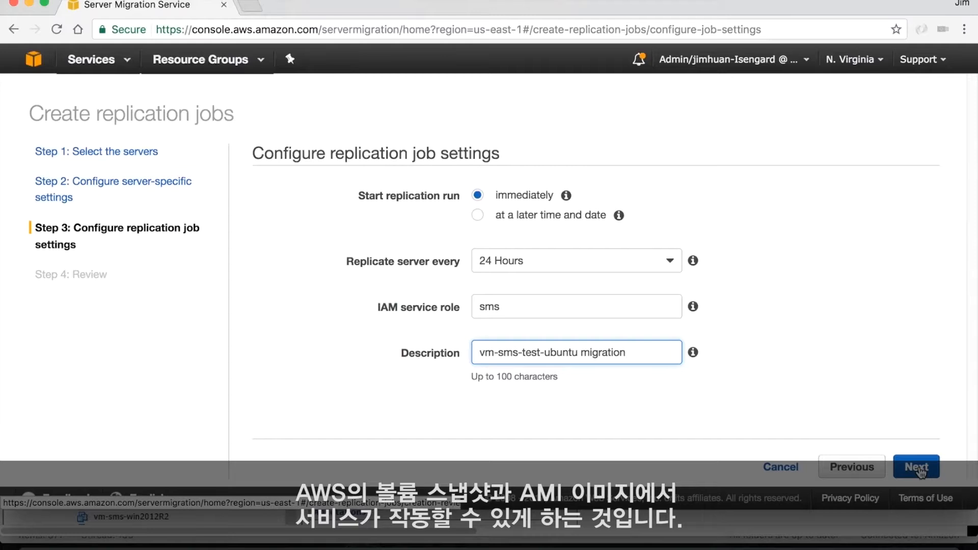
pyautogui.click(916, 467)
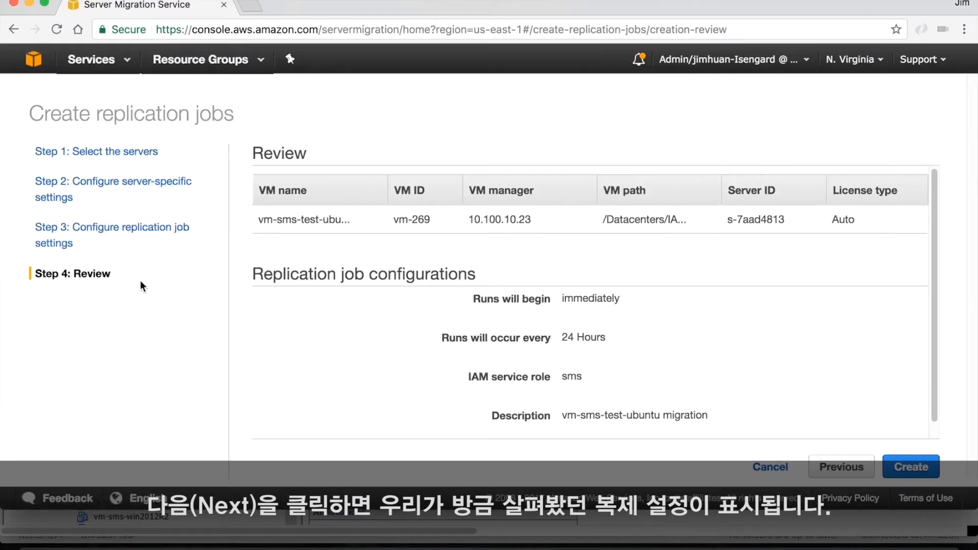
pyautogui.click(919, 471)
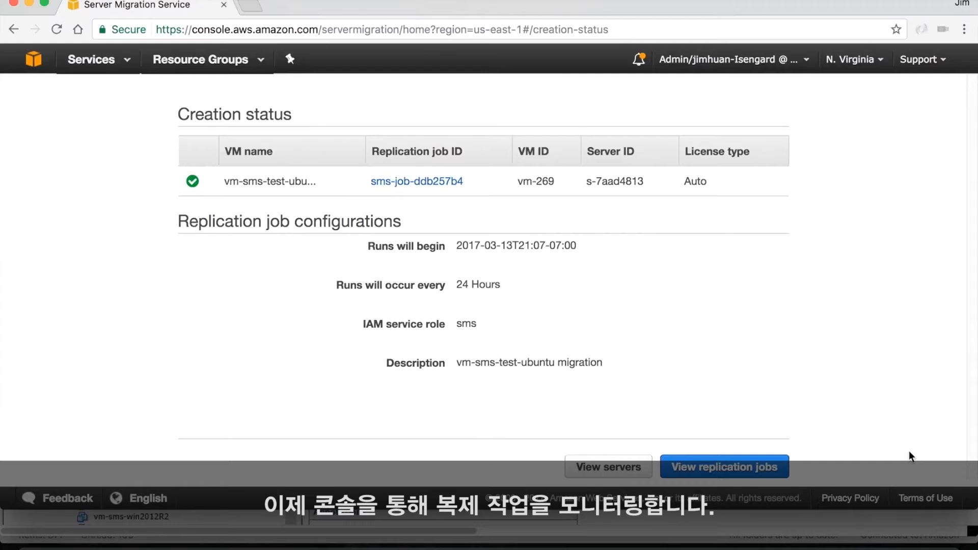
# Step: View the new replication job's details and current run progress, and refresh its status
pyautogui.click(767, 469)
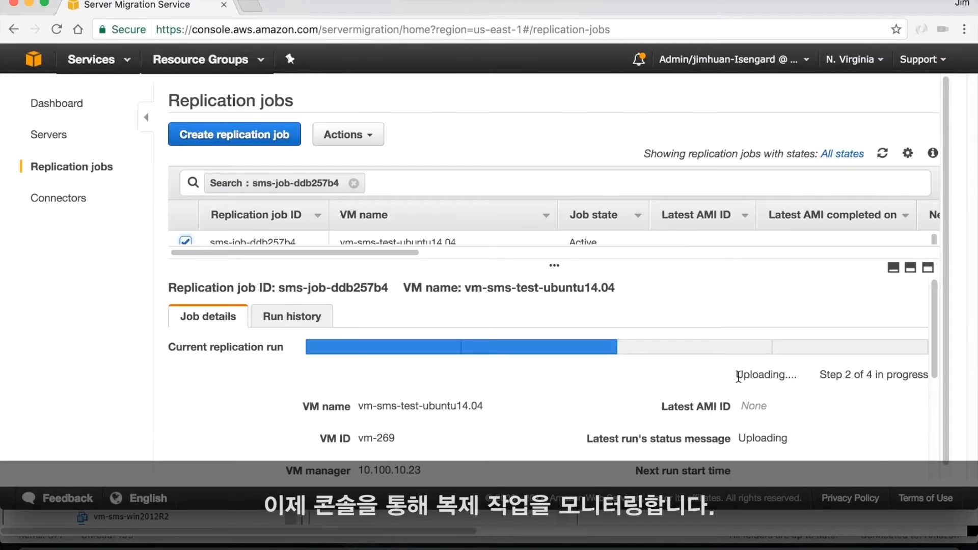
pyautogui.moveTo(763, 376); pyautogui.dragTo(931, 375)
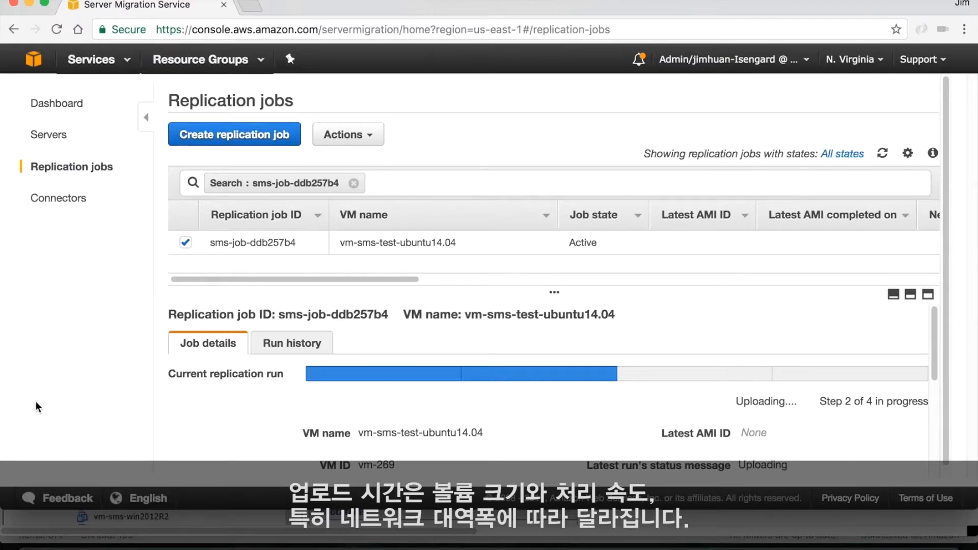
pyautogui.click(882, 154)
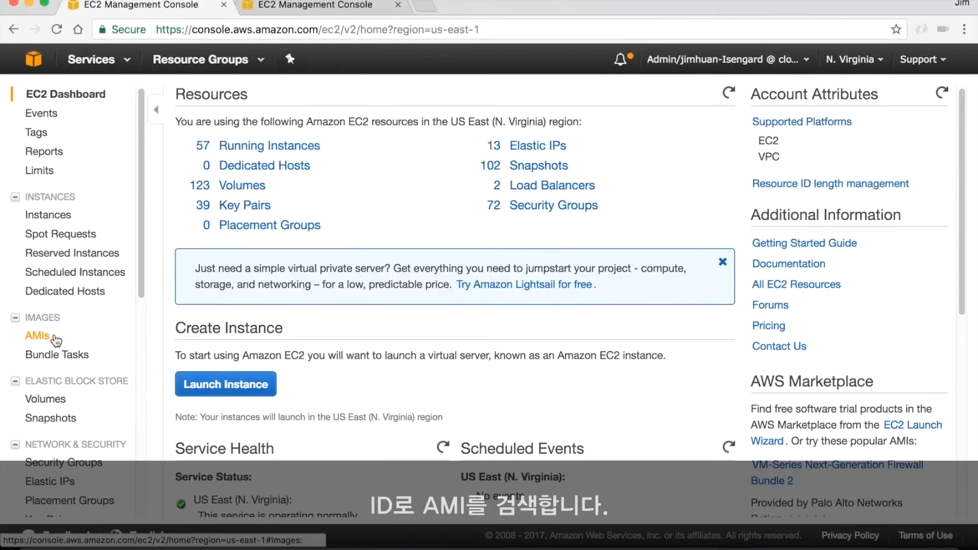
# Step: Filter the account's own AMIs in the EC2 console by the ID ami-bd04abab
pyautogui.click(39, 336)
pyautogui.click(295, 135)
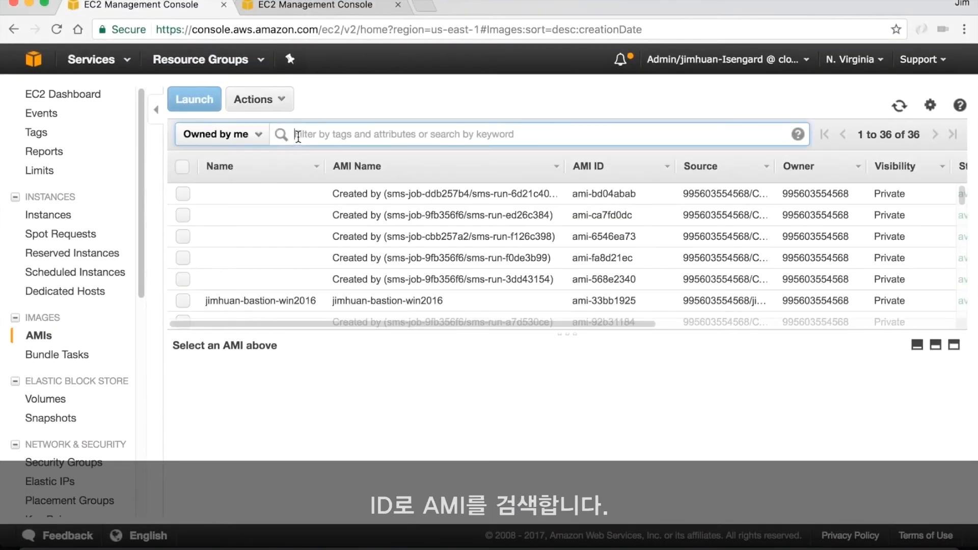
pyautogui.write('ami-bd04abab')
pyautogui.press('Return')
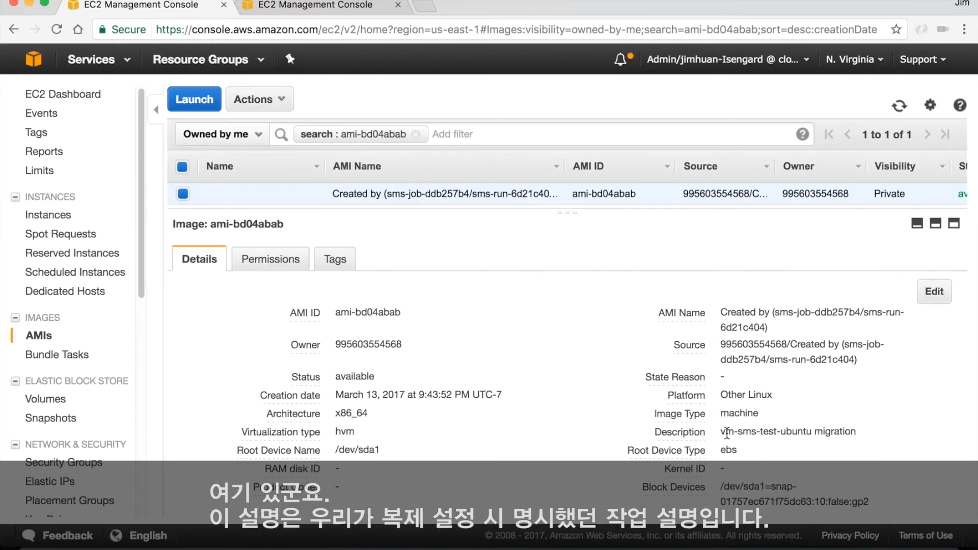
# Step: Name the replicated AMI vm-sms-test-ubuntu-migrated, reusing the server name from its description
pyautogui.moveTo(723, 431); pyautogui.dragTo(775, 431)
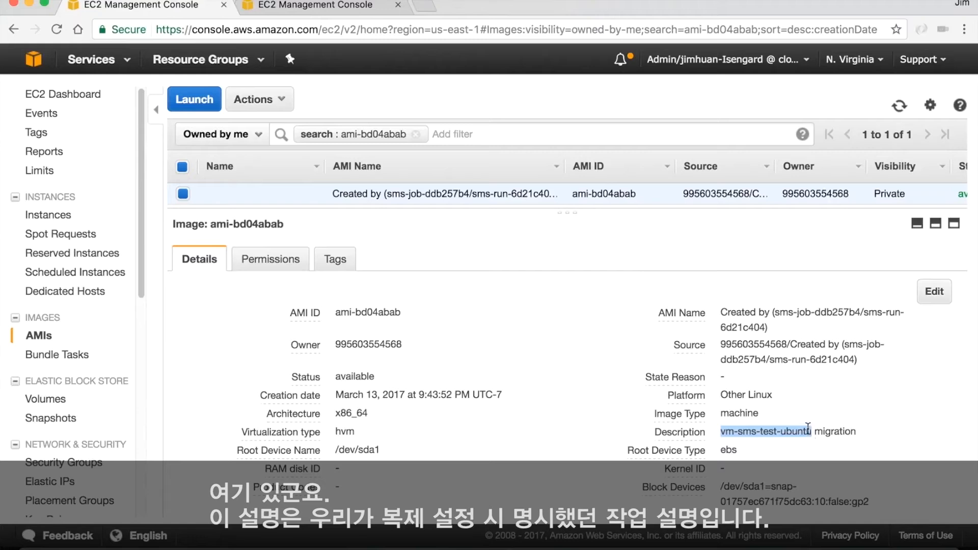
pyautogui.click(309, 194)
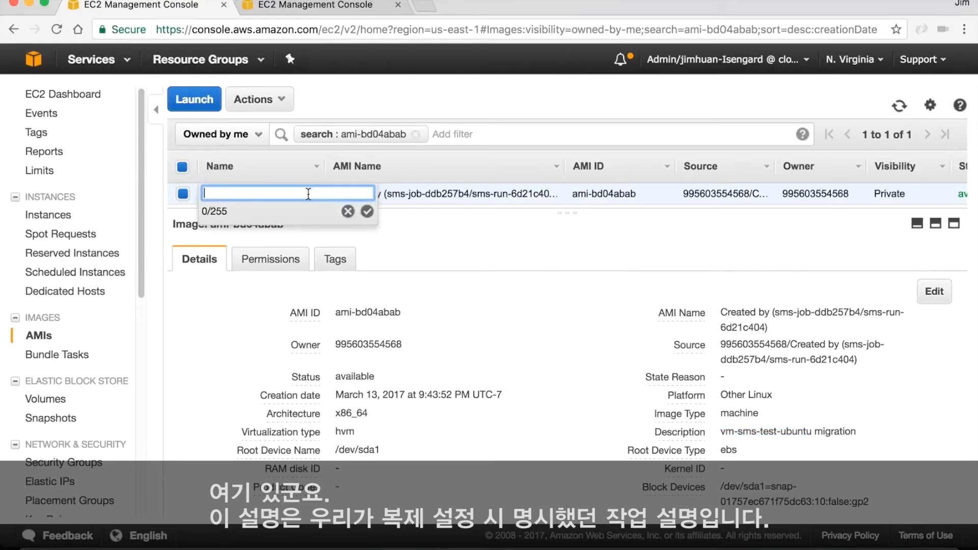
pyautogui.write('vm-sms-test-ubuntu')
pyautogui.write('-')
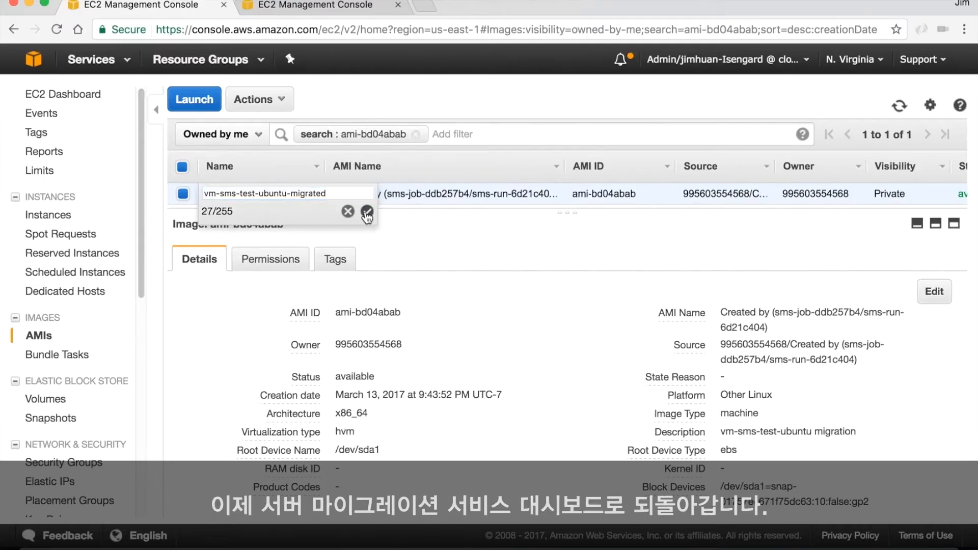
pyautogui.click(366, 211)
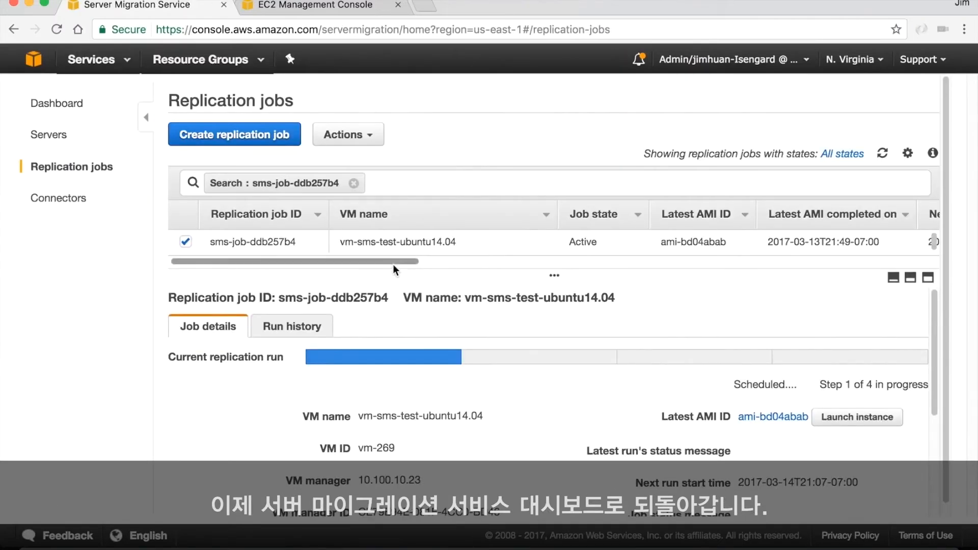
# Step: Return to the replication job and examine its latest AMI completion time, next run start time and current run status
pyautogui.moveTo(393, 260); pyautogui.dragTo(524, 280)
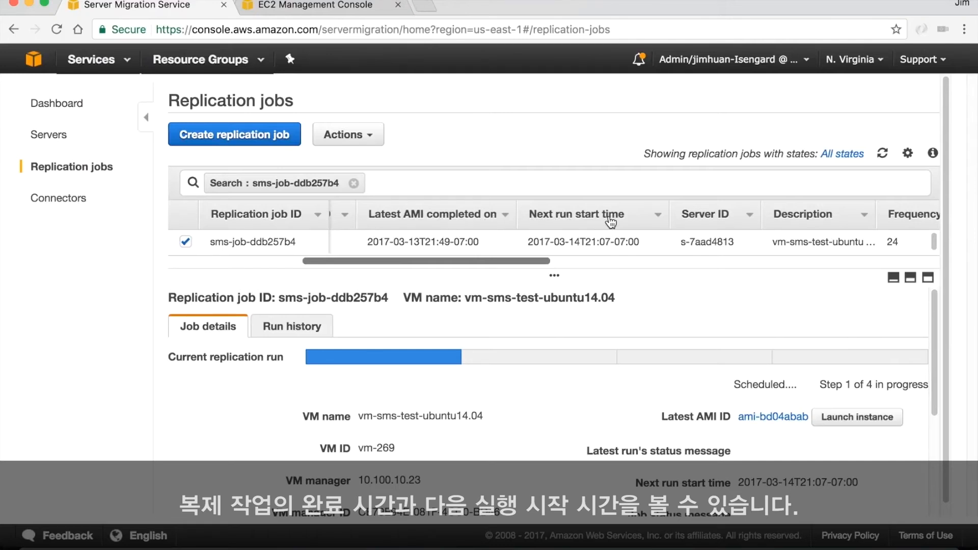
pyautogui.hscroll(-10, 644, 252)
pyautogui.moveTo(733, 384); pyautogui.dragTo(926, 391)
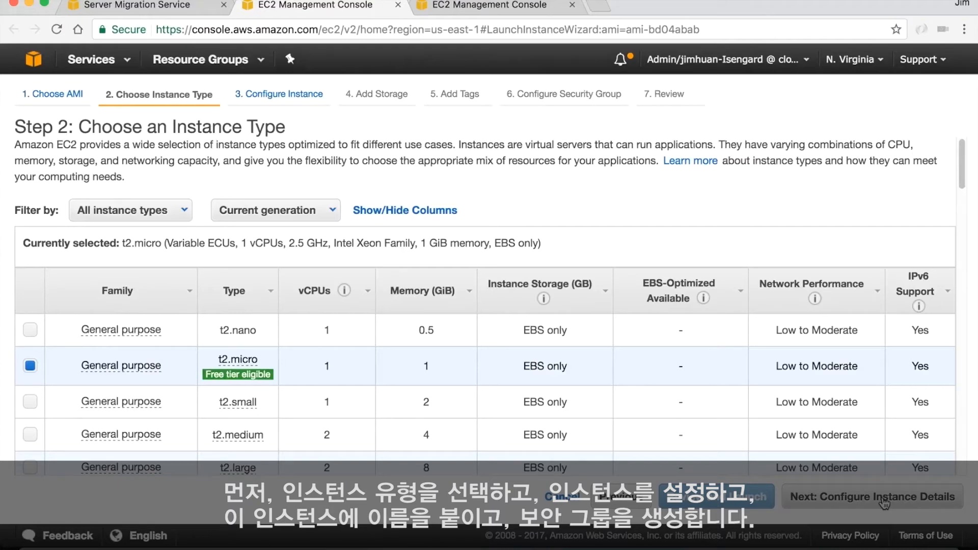
# Step: Keep the t2.micro type with default instance and storage settings, and set the instance's Name tag to vm-sms-test-ubuntu-migrated
pyautogui.click(884, 504)
pyautogui.click(894, 503)
pyautogui.click(894, 503)
pyautogui.write('vm-sms-test-ubuntu')
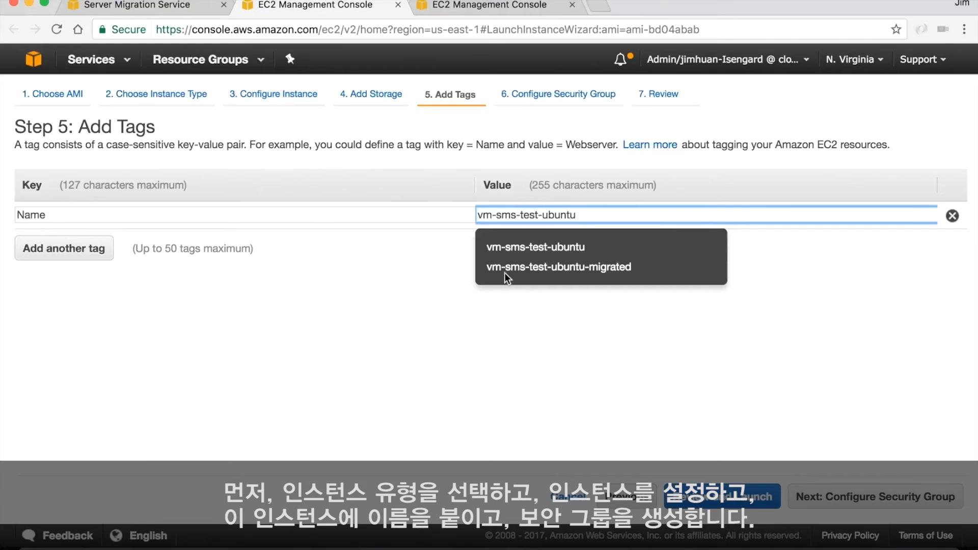
pyautogui.click(506, 269)
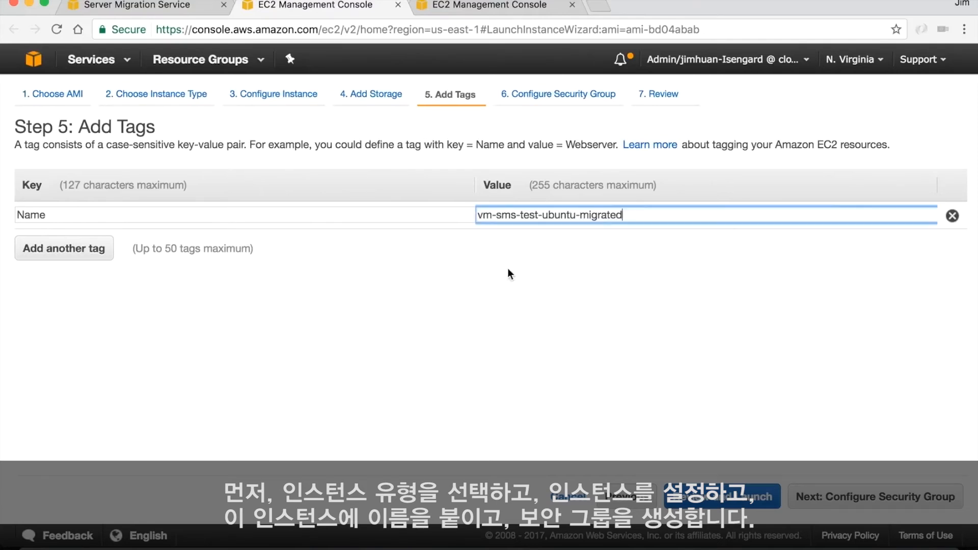
# Step: Set both the name and description of the new SSH security group to vm-sms-test-ubuntu-migrated
pyautogui.click(880, 502)
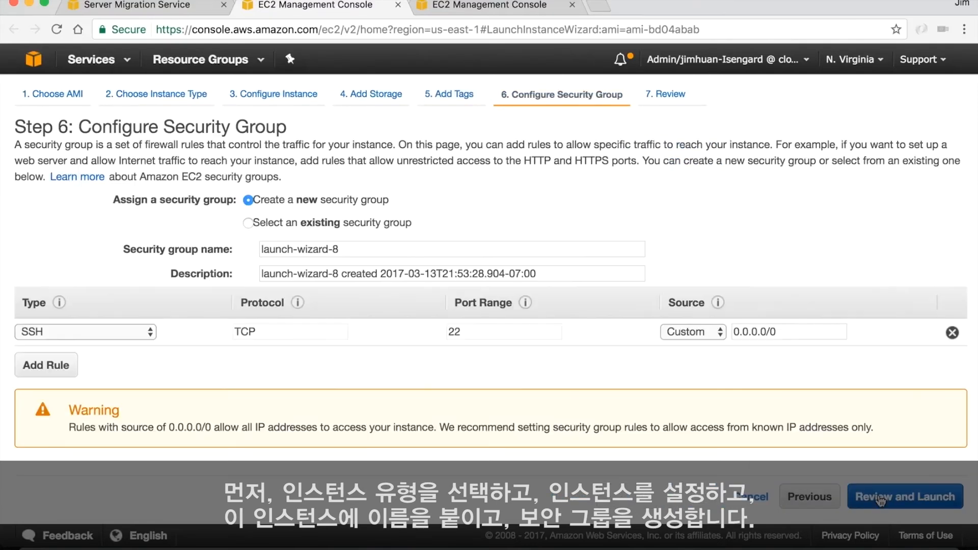
pyautogui.tripleClick(356, 249)
pyautogui.write('vm-sms-test-ubuntu-migrated')
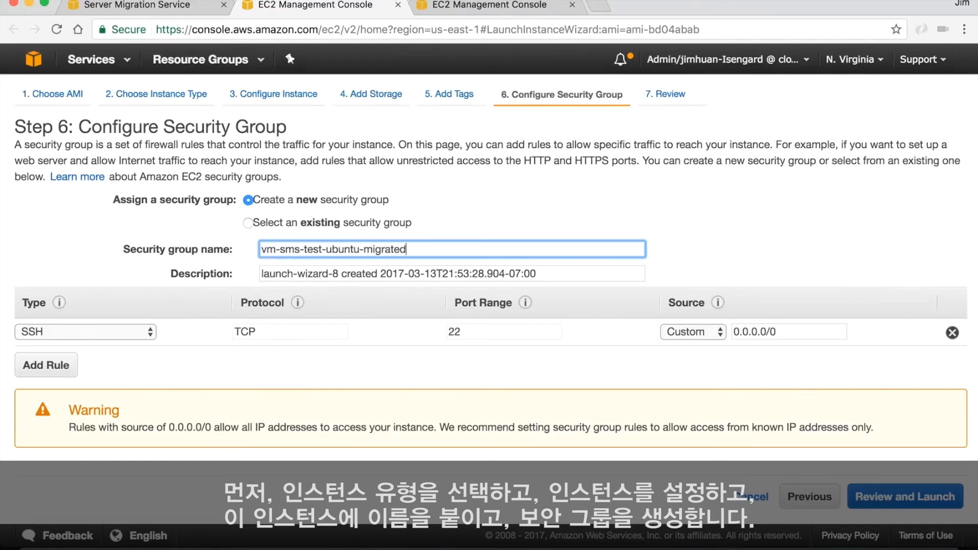
pyautogui.press('super+a')
pyautogui.press('super+c')
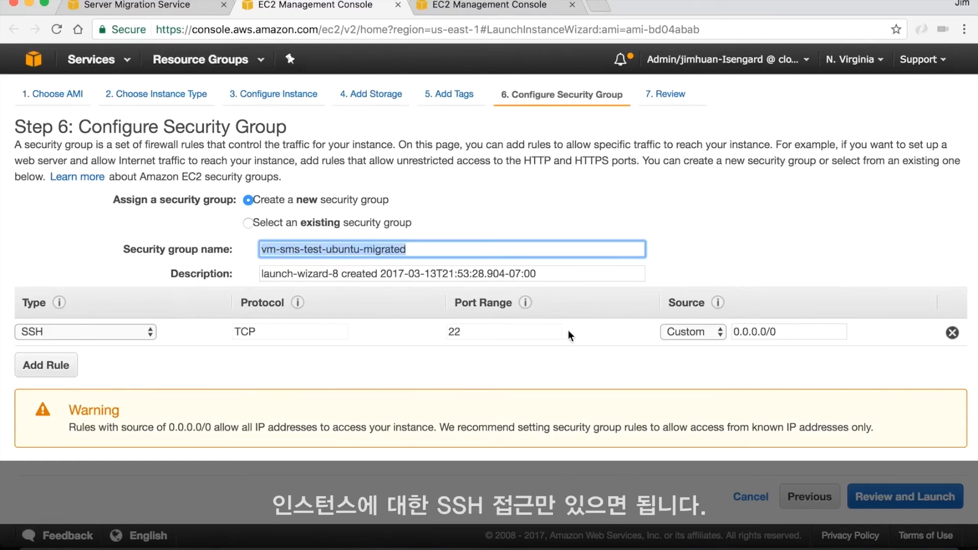
pyautogui.tripleClick(544, 279)
pyautogui.press('super+v')
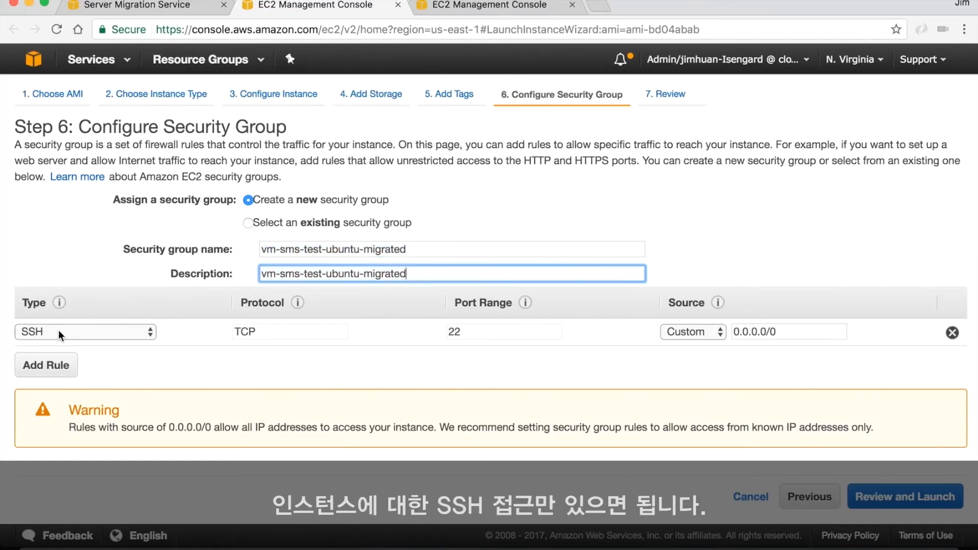
# Step: Review and launch the instance with the existing key pair Jim-CL9, acknowledging access to its private key file
pyautogui.click(916, 501)
pyautogui.click(916, 502)
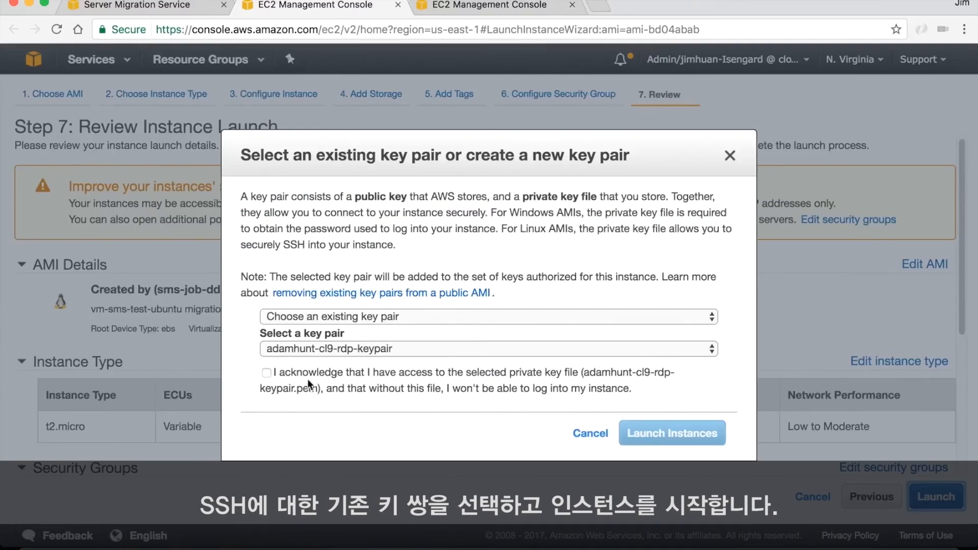
pyautogui.click(266, 372)
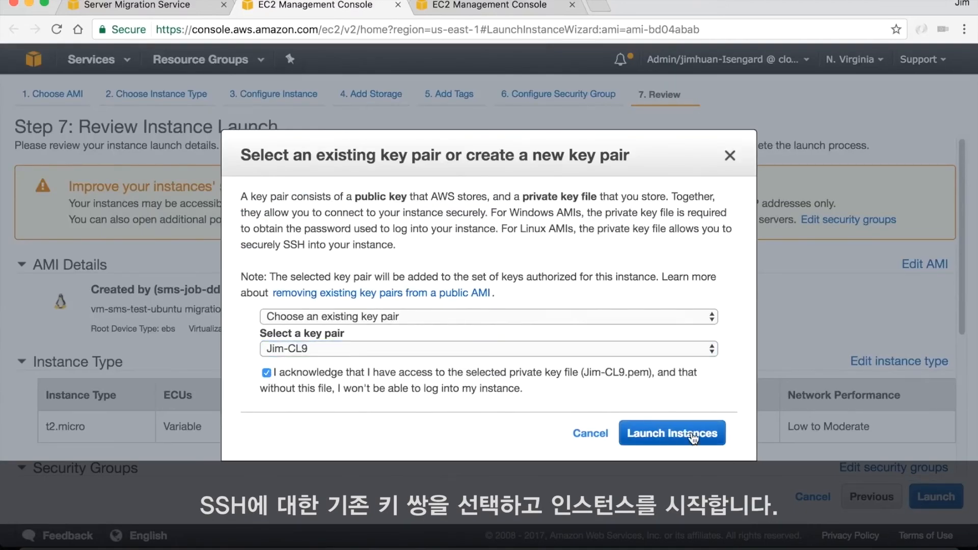
pyautogui.click(693, 434)
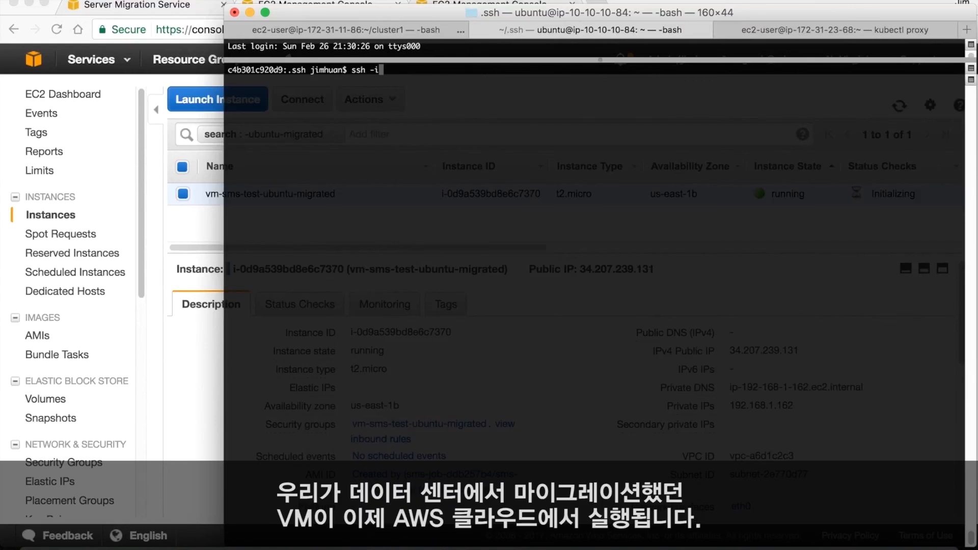
pyautogui.write('Jim-CL9.pem ubuntu@34.207.239.131')
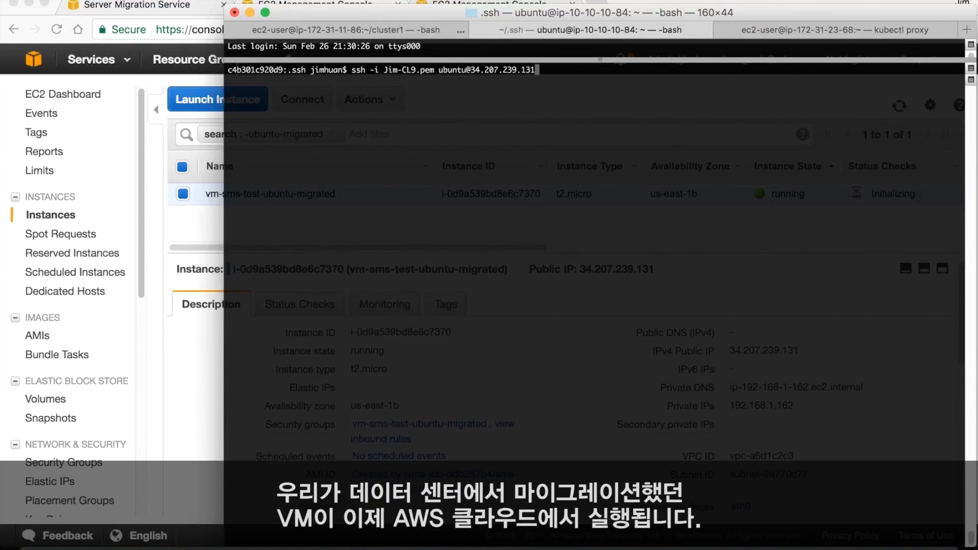
pyautogui.press('Return')
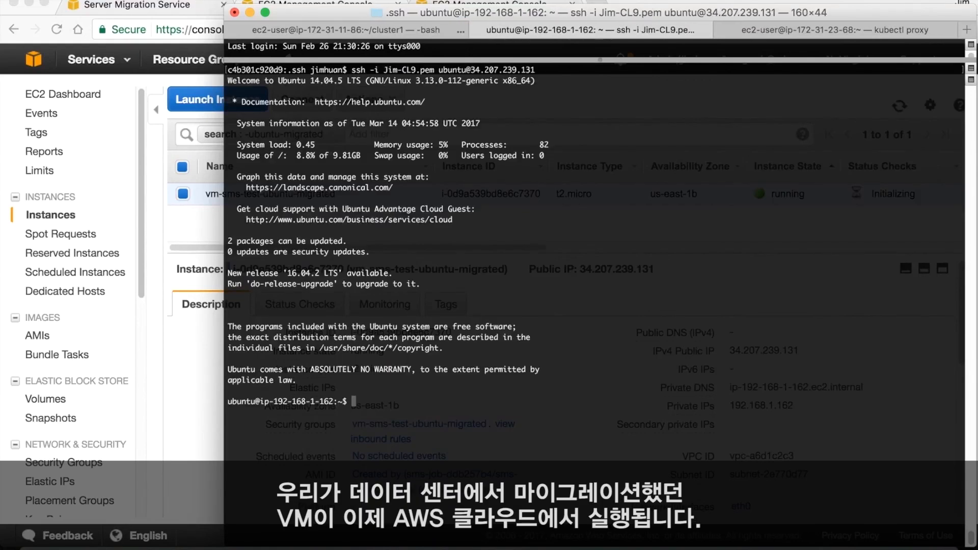